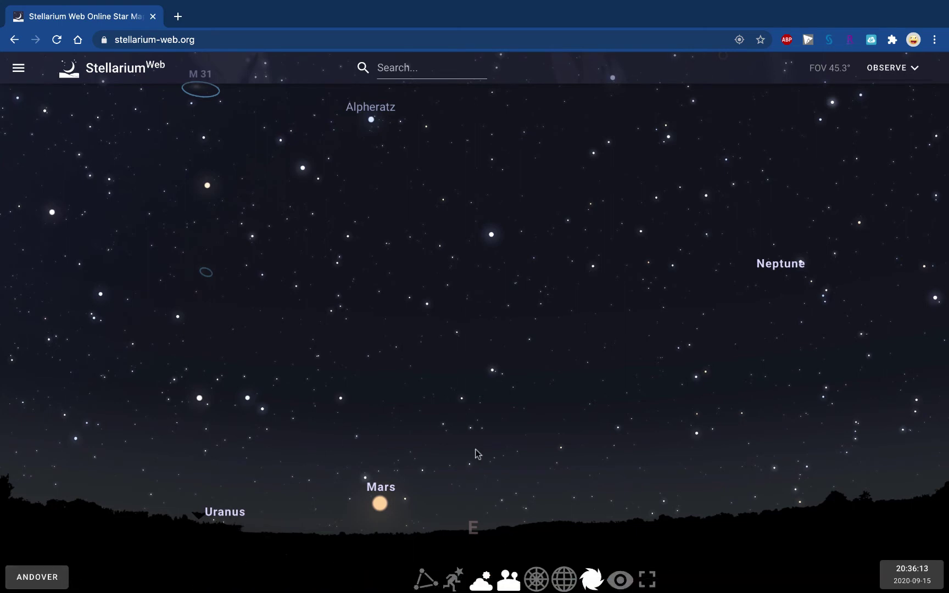
Step: Advance the clock to about 21:25 on 2020-09-15 and overlay the equatorial grid near Mars
{"action": "left_click", "coordinate": [912, 577]}
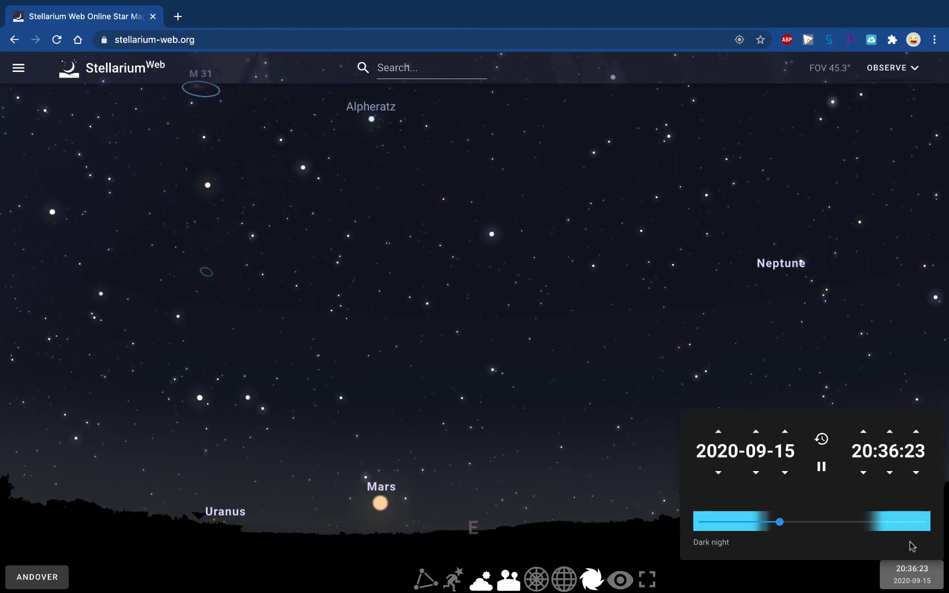
{"action": "left_click", "coordinate": [906, 578]}
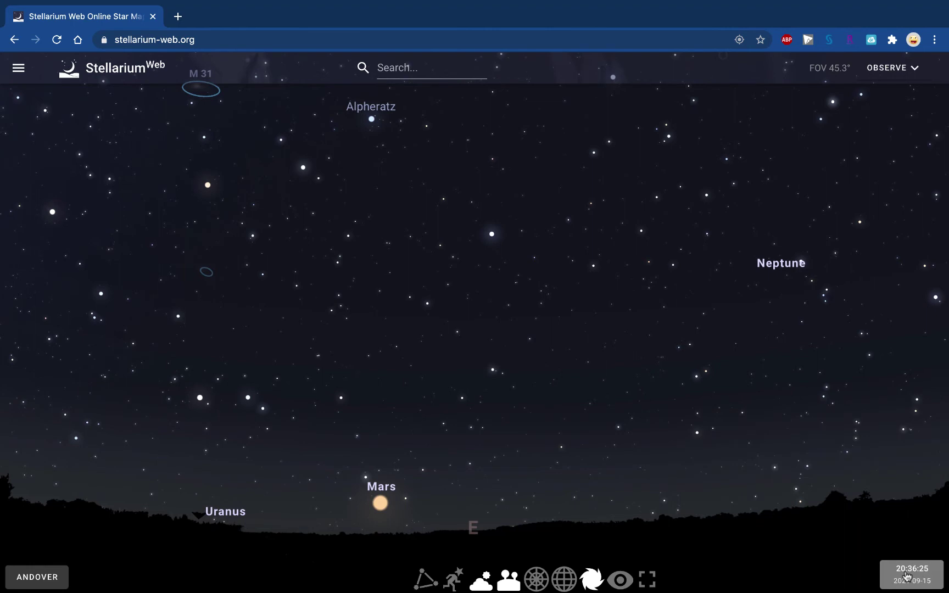
{"action": "left_click", "coordinate": [906, 577]}
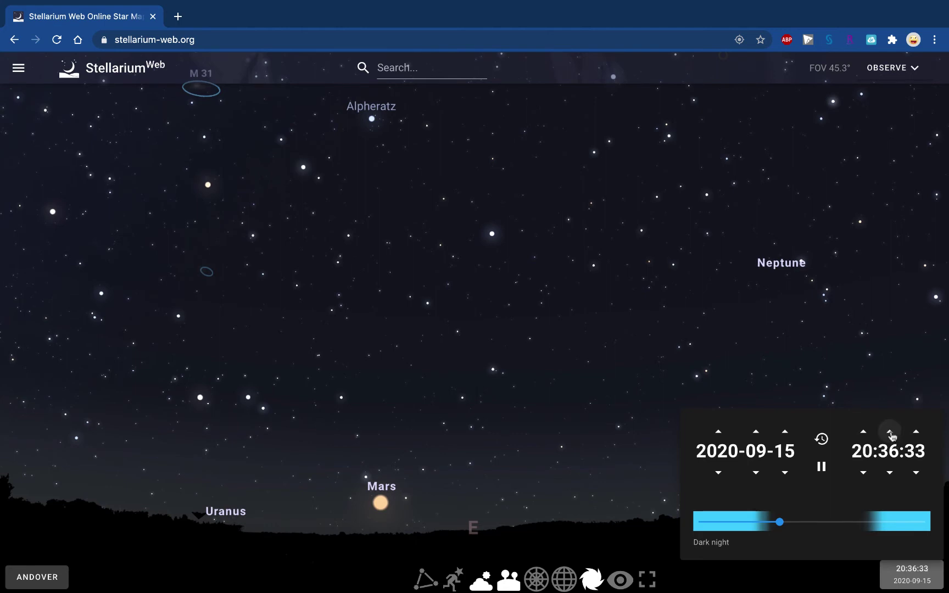
{"action": "left_click_drag", "start_coordinate": [891, 436], "coordinate": [891, 436]}
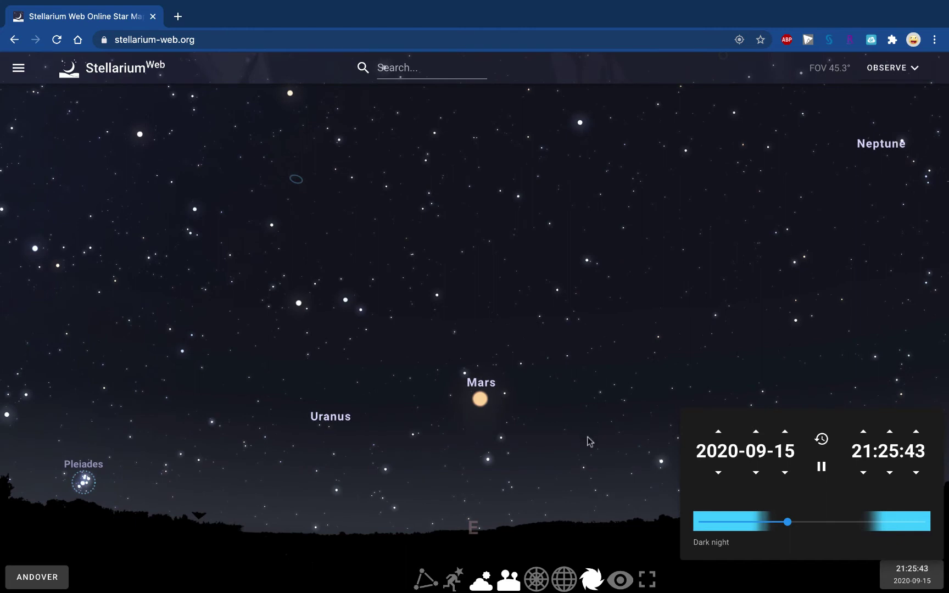
{"action": "left_click", "coordinate": [564, 582]}
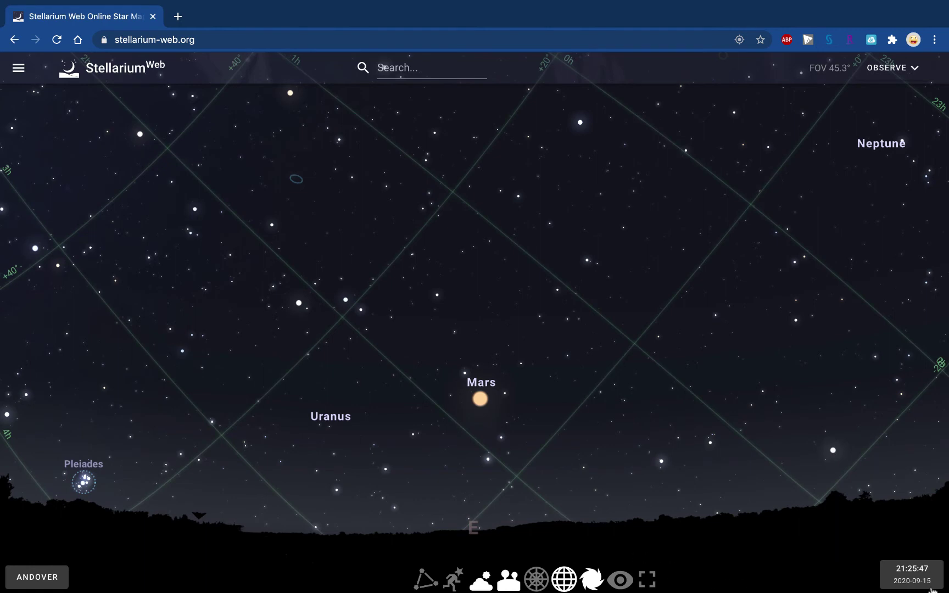
Step: Advance the time toward midnight and turn the view west to Altair, Vega and the Milky Way
{"action": "left_click", "coordinate": [909, 574]}
{"action": "left_click_drag", "start_coordinate": [891, 435], "coordinate": [892, 434]}
{"action": "mouse_move", "coordinate": [374, 480]}
{"action": "left_mouse_down"}
{"action": "mouse_move", "coordinate": [914, 492]}
{"action": "mouse_move", "coordinate": [922, 512]}
{"action": "left_mouse_up"}
{"action": "mouse_move", "coordinate": [320, 456]}
{"action": "left_mouse_down"}
{"action": "mouse_move", "coordinate": [541, 418]}
{"action": "mouse_move", "coordinate": [934, 421]}
{"action": "left_mouse_up"}
{"action": "left_click_drag", "start_coordinate": [282, 413], "coordinate": [804, 406]}
{"action": "left_click_drag", "start_coordinate": [199, 415], "coordinate": [570, 433]}
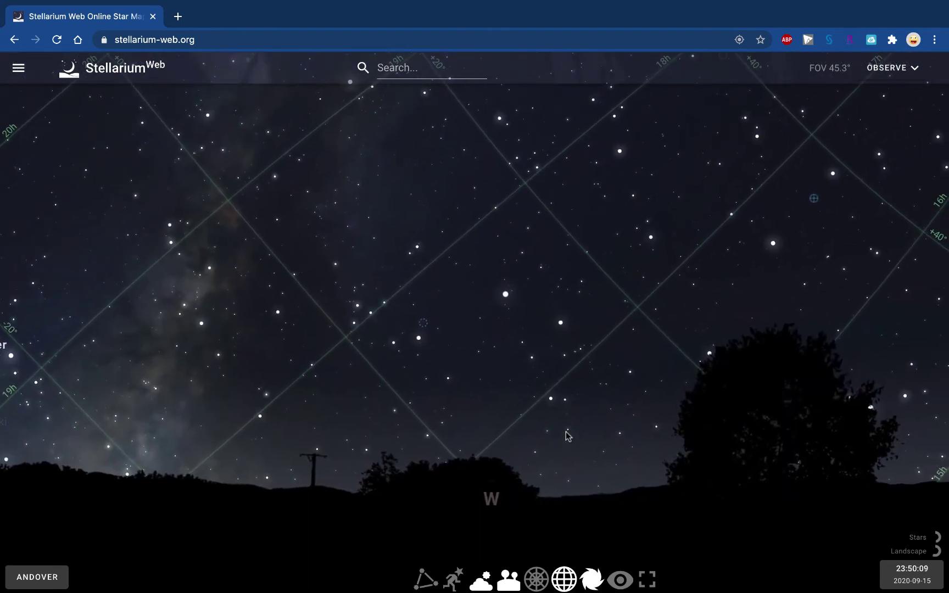
{"action": "left_click", "coordinate": [919, 575]}
{"action": "left_click", "coordinate": [890, 433]}
Step: Run the time past midnight, then face north toward Alioth and Alkaid with a 74.6° field of view
{"action": "left_click", "coordinate": [890, 433]}
{"action": "left_click_drag", "start_coordinate": [890, 433], "coordinate": [890, 433]}
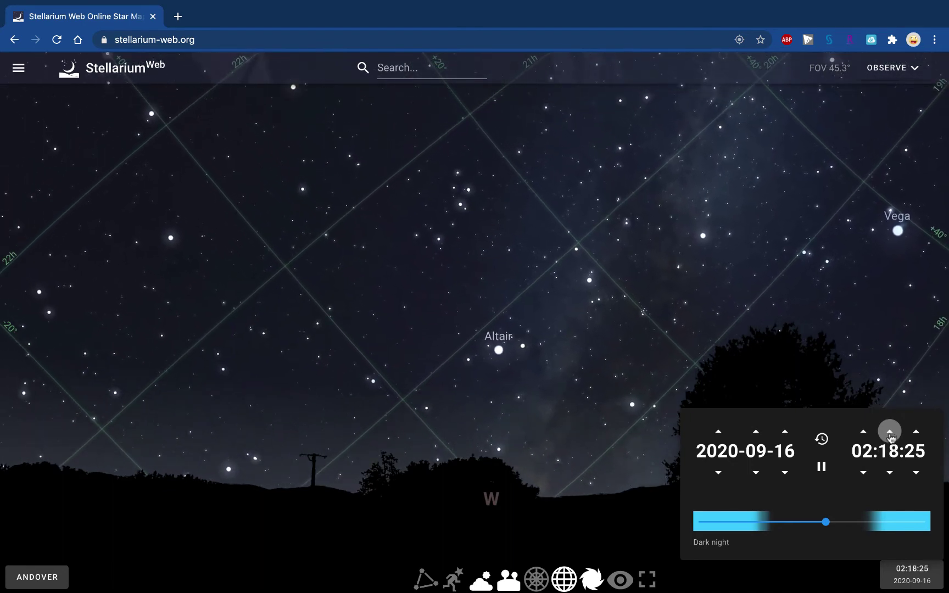
{"action": "left_click_drag", "start_coordinate": [527, 471], "coordinate": [11, 410]}
{"action": "left_click_drag", "start_coordinate": [609, 320], "coordinate": [416, 400]}
{"action": "scroll", "coordinate": [416, 399], "scroll_direction": "down", "scroll_amount": 5}
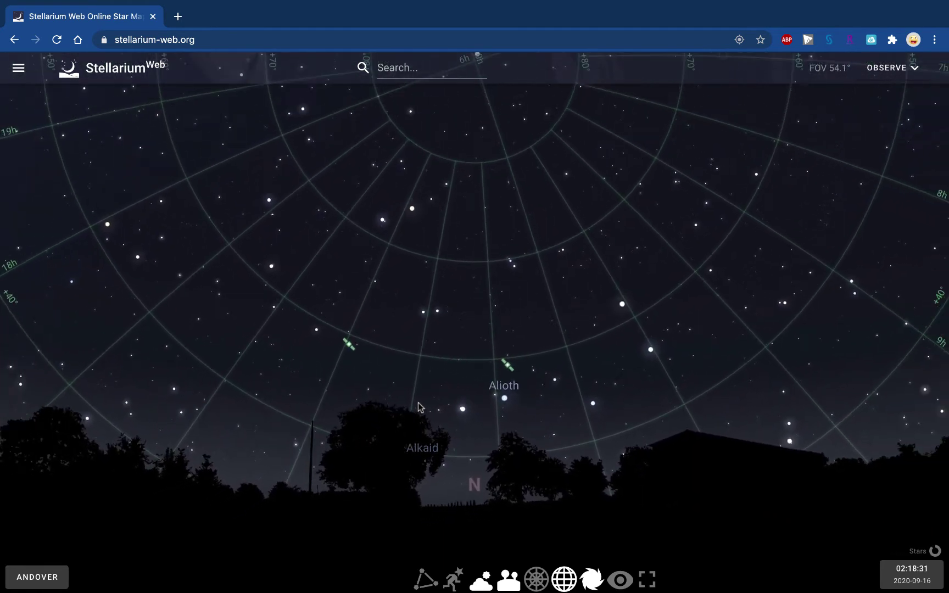
{"action": "scroll", "coordinate": [418, 405], "scroll_direction": "down", "scroll_amount": 4}
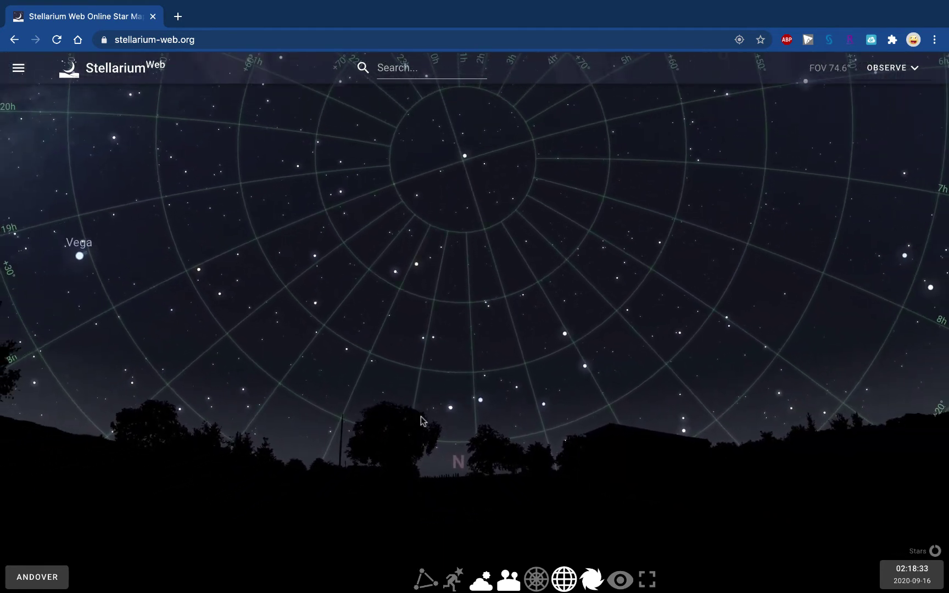
{"action": "left_click_drag", "start_coordinate": [420, 417], "coordinate": [435, 452]}
Step: Run the time forward to dawn at 06:05 on 2020-09-16
{"action": "left_click", "coordinate": [905, 571]}
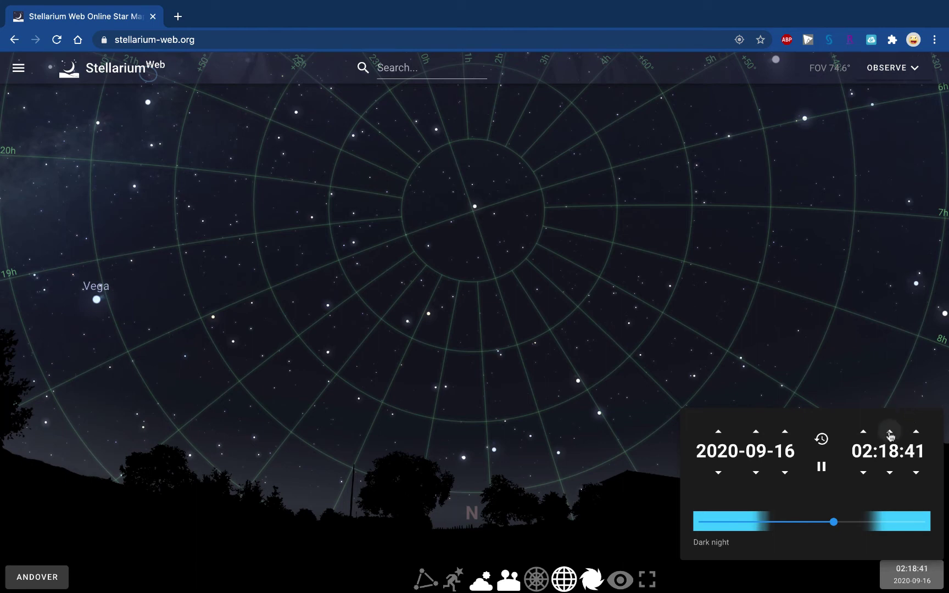
{"action": "left_click_drag", "start_coordinate": [890, 434], "coordinate": [890, 435]}
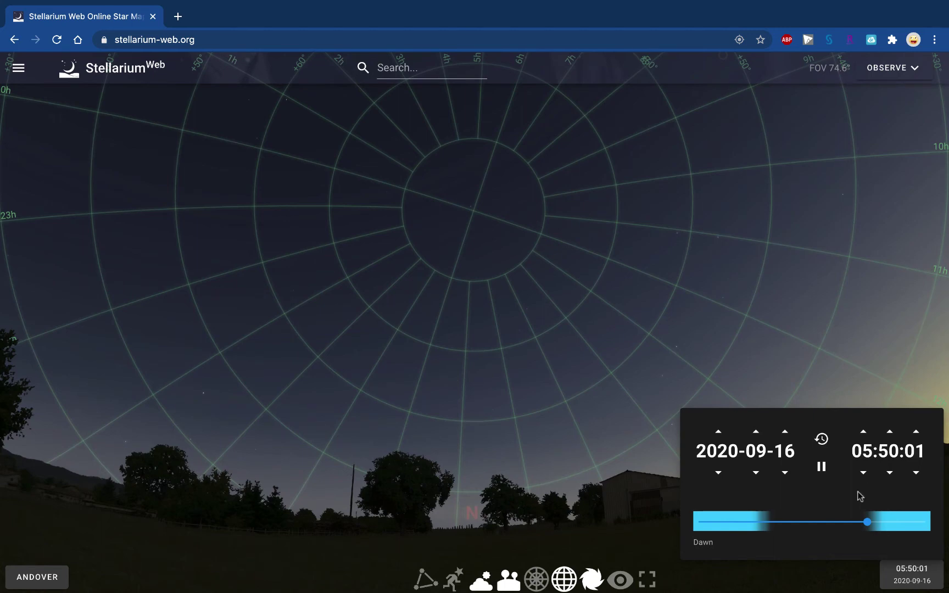
{"action": "left_click_drag", "start_coordinate": [888, 435], "coordinate": [889, 435]}
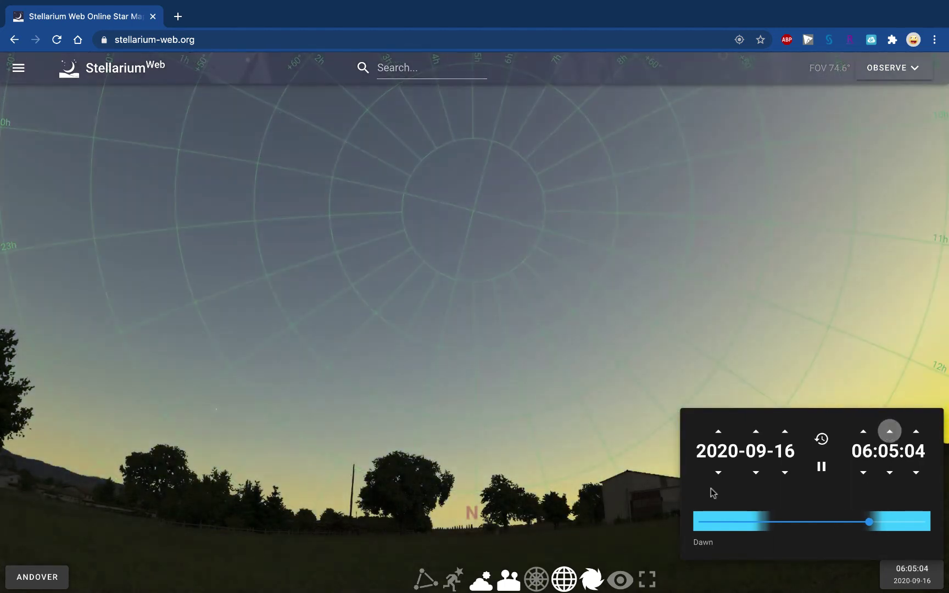
Step: Turn off the atmosphere so stars show, and advance the time to 06:54
{"action": "left_click", "coordinate": [481, 582]}
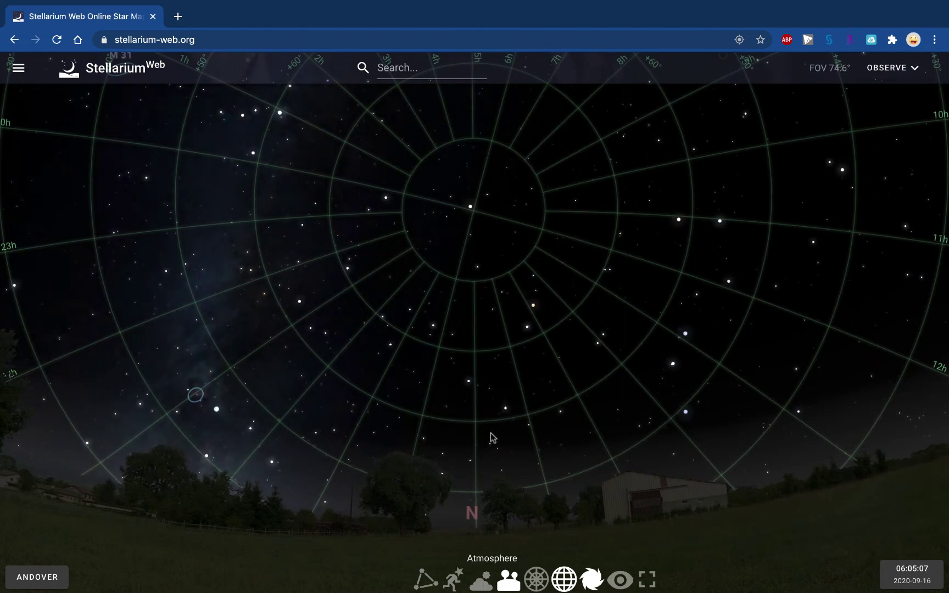
{"action": "left_click", "coordinate": [898, 571]}
{"action": "left_click_drag", "start_coordinate": [890, 434], "coordinate": [890, 434]}
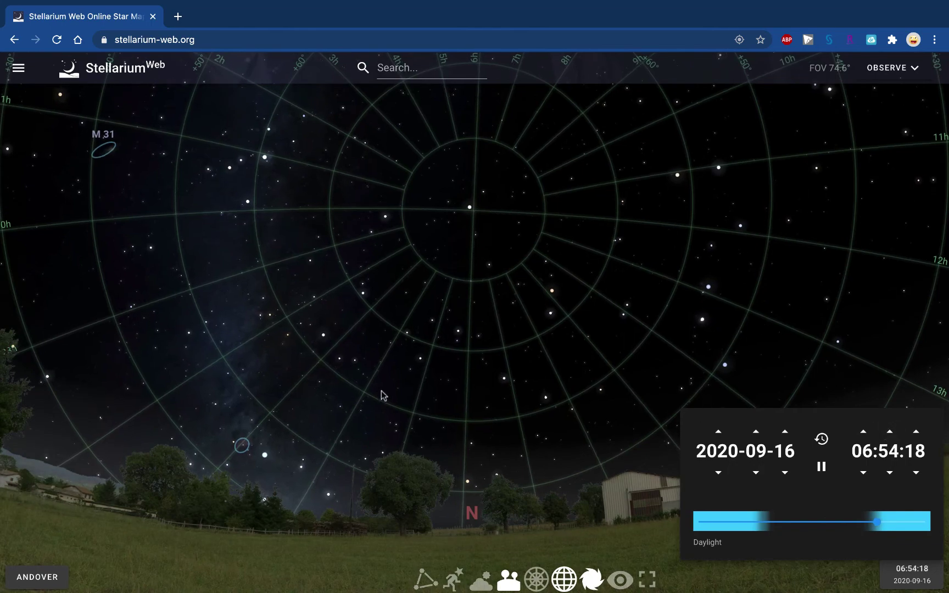
Step: Face south toward Sirius, Procyon, Rigel and Betelgeuse
{"action": "left_click_drag", "start_coordinate": [383, 394], "coordinate": [720, 360]}
{"action": "left_click_drag", "start_coordinate": [165, 385], "coordinate": [764, 300]}
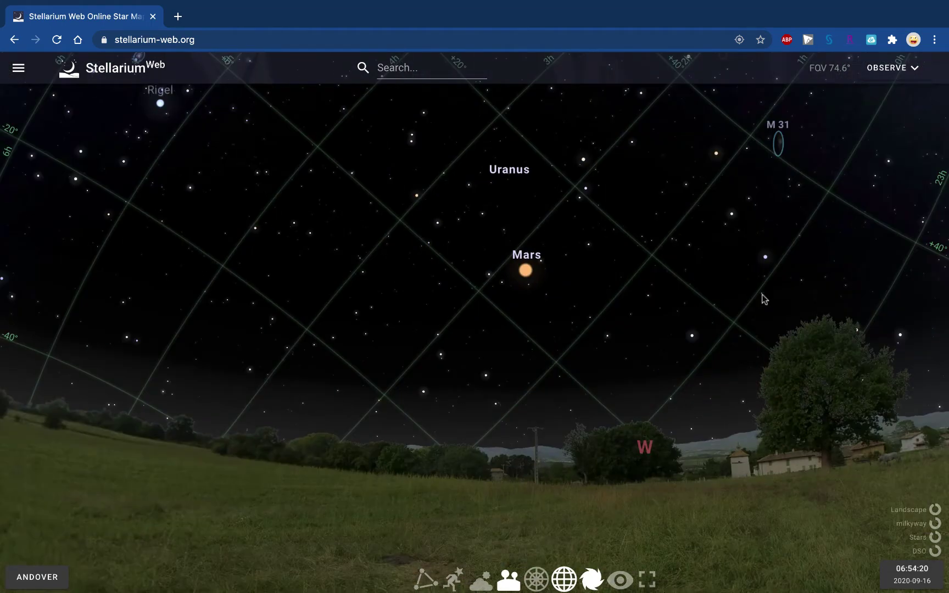
{"action": "mouse_move", "coordinate": [362, 362]}
{"action": "left_mouse_down"}
{"action": "mouse_move", "coordinate": [542, 369]}
{"action": "mouse_move", "coordinate": [509, 394]}
{"action": "mouse_move", "coordinate": [476, 391]}
{"action": "mouse_move", "coordinate": [521, 402]}
{"action": "left_mouse_up"}
{"action": "left_click", "coordinate": [915, 577]}
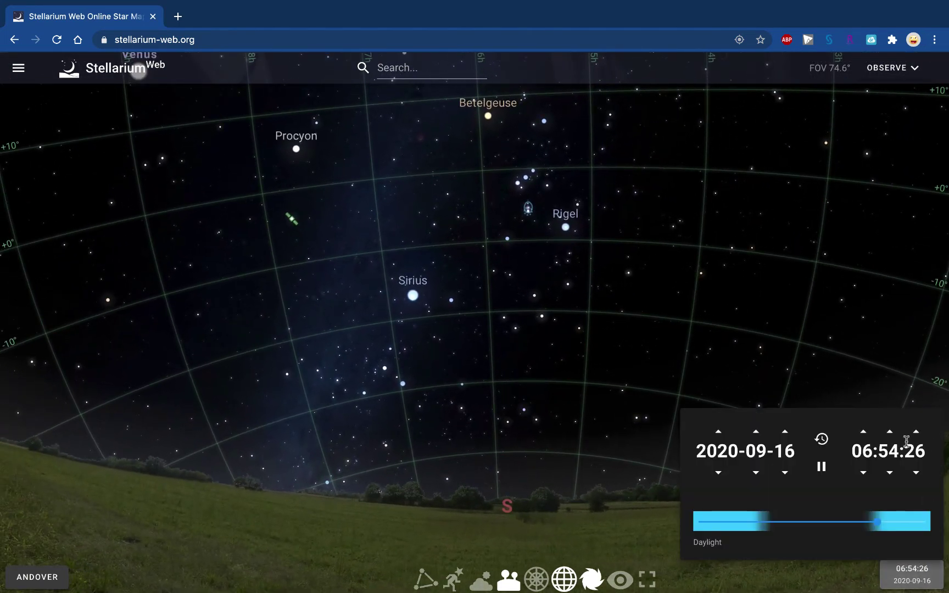
Step: Advance the clock to 10:16 and pick 'Quito, Pichincha Ecuador' from the location search results
{"action": "left_click", "coordinate": [890, 431]}
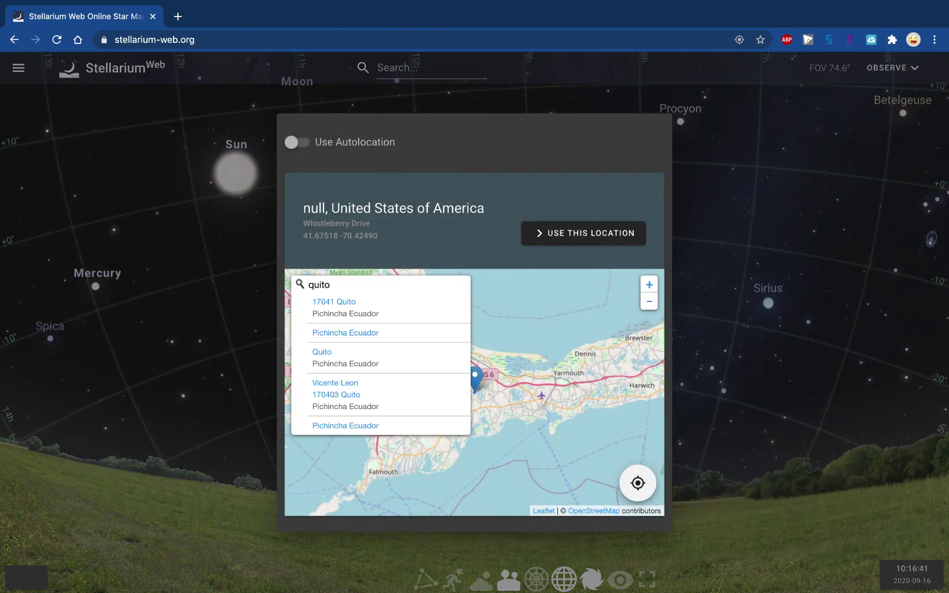
{"action": "key", "text": "Down"}
{"action": "key", "text": "Down"}
{"action": "key", "text": "Down"}
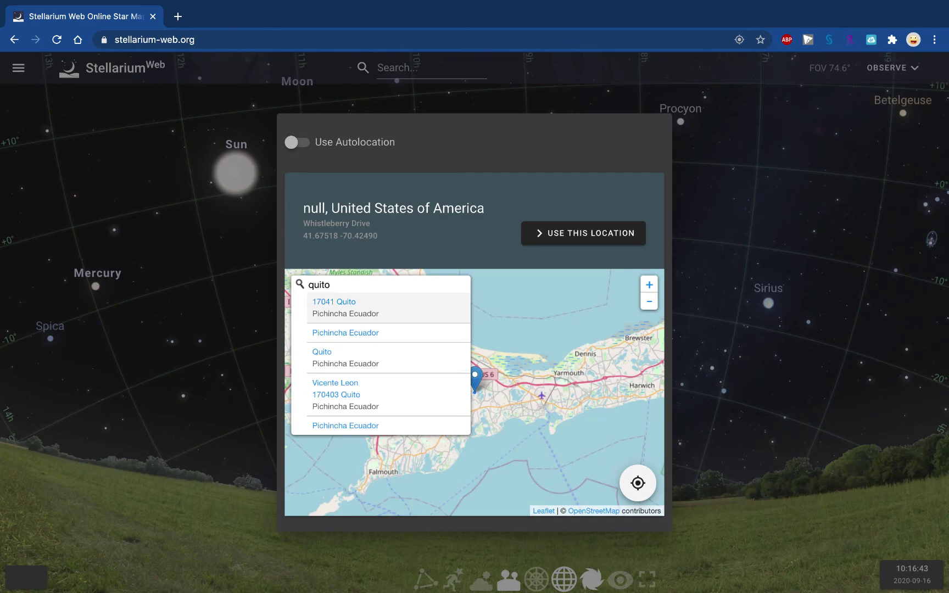
{"action": "key", "text": "Return"}
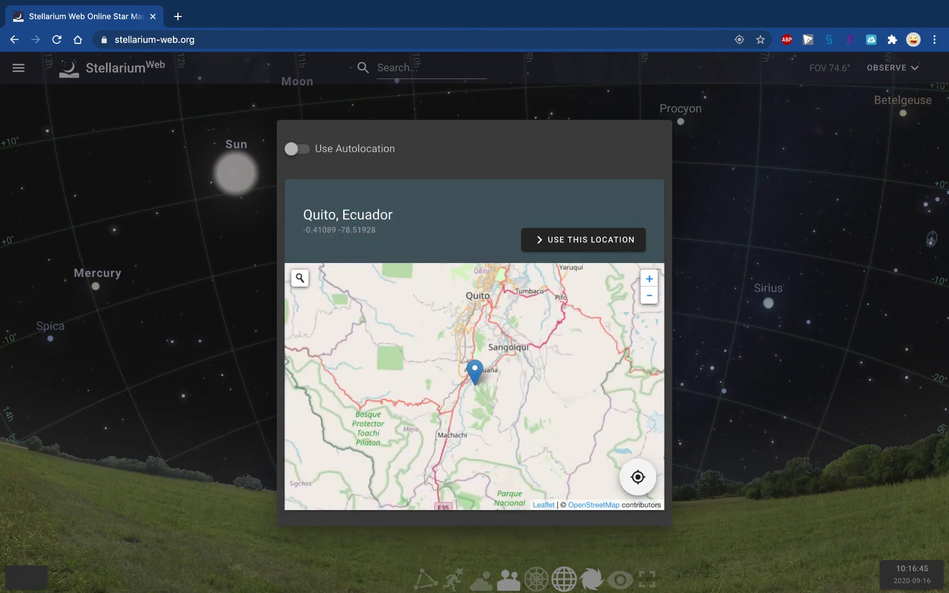
Step: Apply Quito as the observing location, face east and zoom out
{"action": "left_click", "coordinate": [565, 240]}
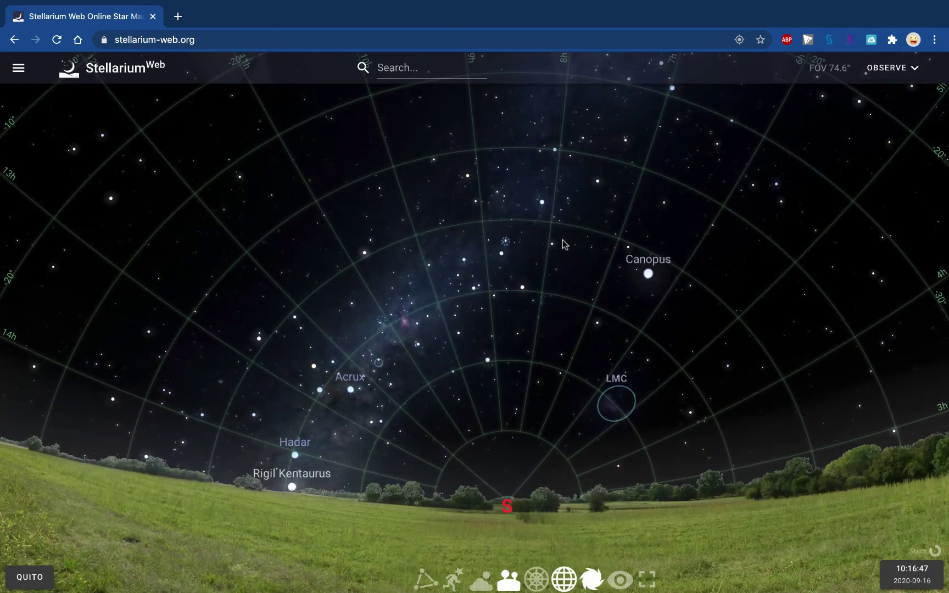
{"action": "left_click_drag", "start_coordinate": [203, 457], "coordinate": [714, 403]}
{"action": "mouse_move", "coordinate": [431, 429]}
{"action": "left_mouse_down"}
{"action": "mouse_move", "coordinate": [466, 462]}
{"action": "mouse_move", "coordinate": [440, 485]}
{"action": "mouse_move", "coordinate": [425, 389]}
{"action": "left_mouse_up"}
{"action": "scroll", "coordinate": [483, 397], "scroll_direction": "down", "scroll_amount": 2}
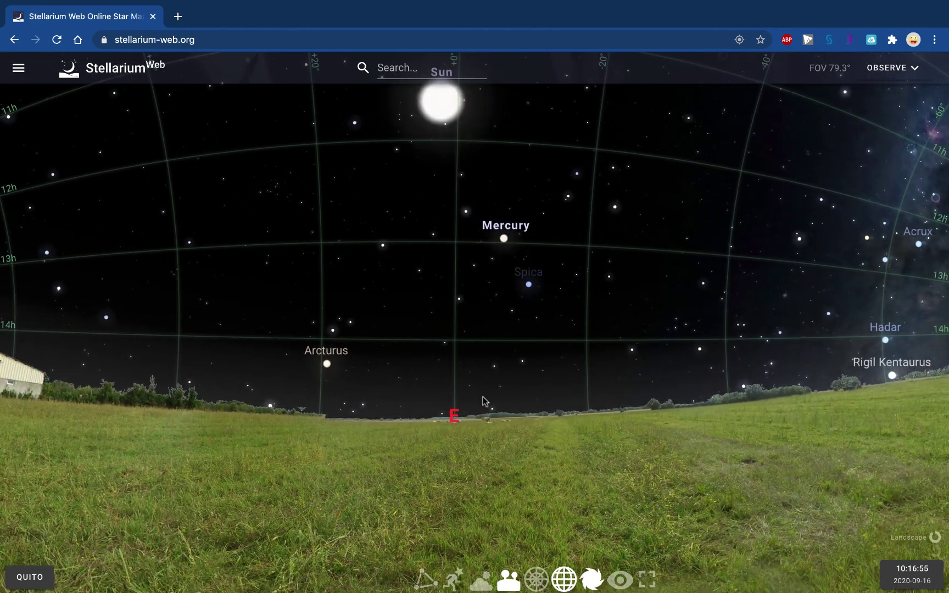
Step: Advance the time to 14:54 on 2020-09-16
{"action": "left_click", "coordinate": [907, 572]}
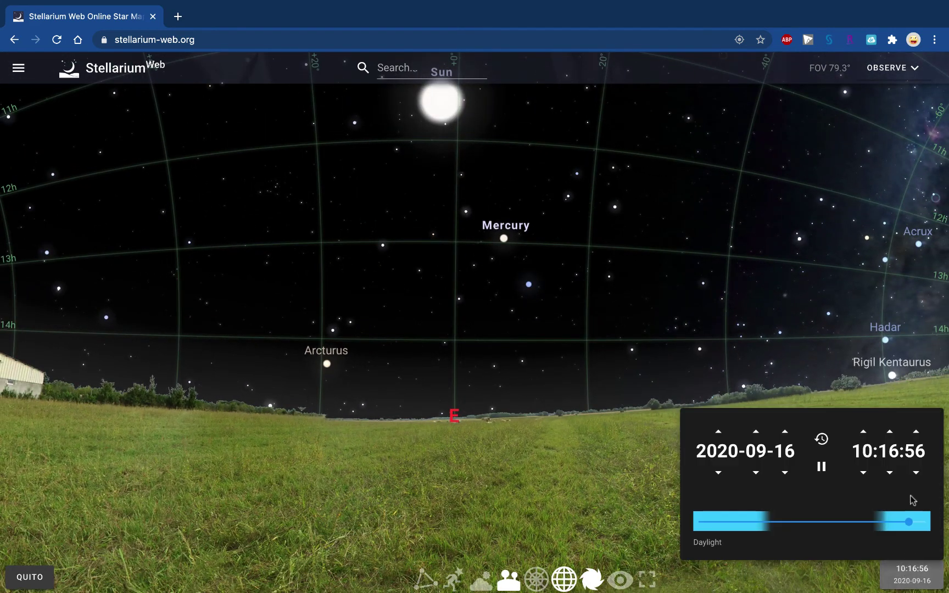
{"action": "left_click", "coordinate": [889, 431]}
{"action": "left_click", "coordinate": [889, 431]}
{"action": "left_click", "coordinate": [890, 432]}
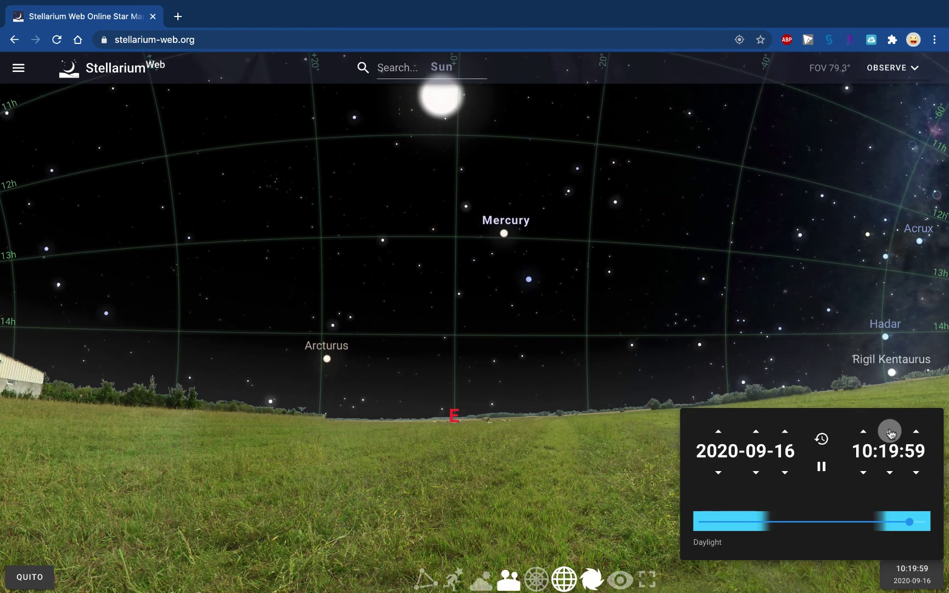
{"action": "left_click_drag", "start_coordinate": [891, 433], "coordinate": [891, 434]}
Step: Frame the western sky around Venus and advance the time to about 16:10
{"action": "left_click_drag", "start_coordinate": [504, 433], "coordinate": [922, 445]}
{"action": "left_click_drag", "start_coordinate": [290, 429], "coordinate": [881, 400]}
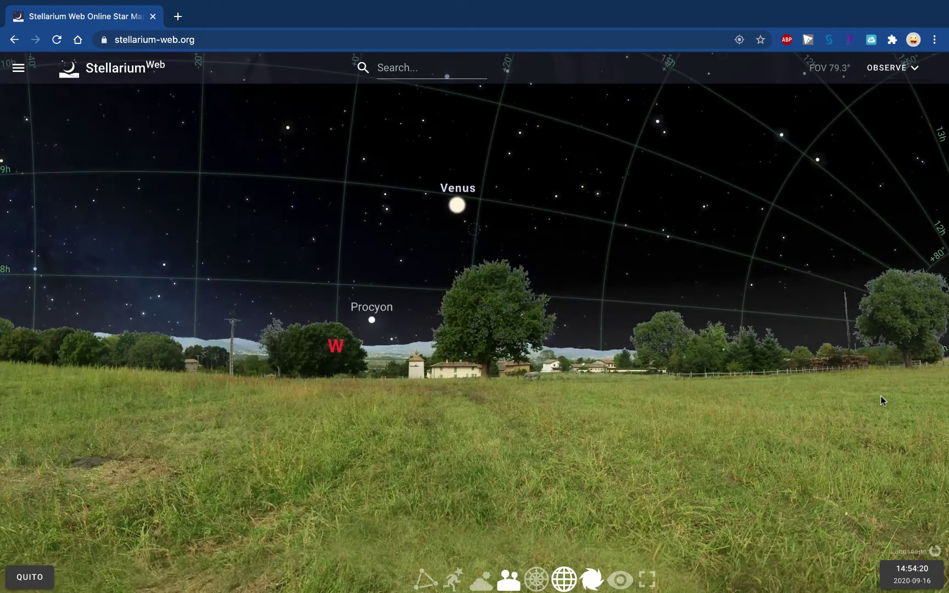
{"action": "left_click_drag", "start_coordinate": [290, 427], "coordinate": [422, 444]}
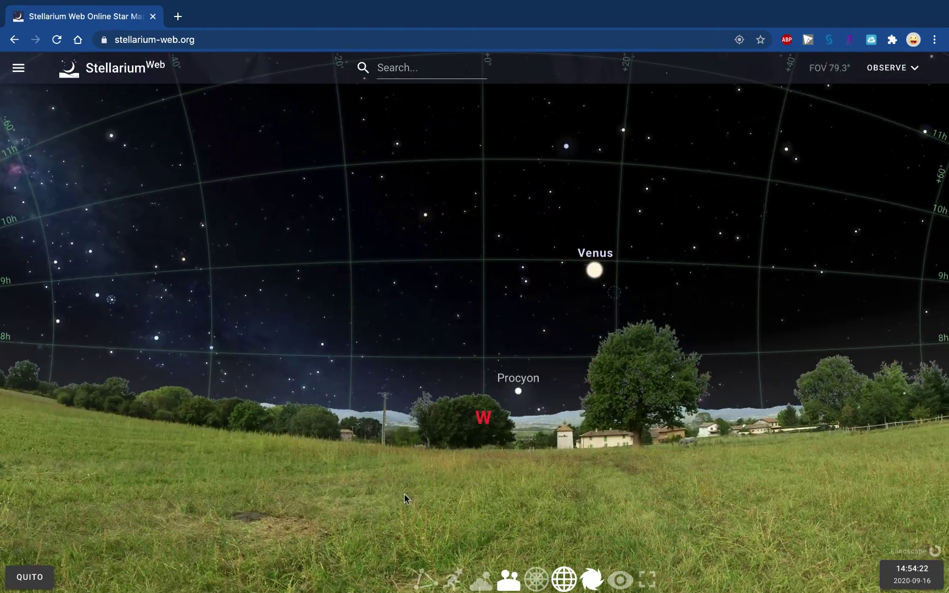
{"action": "left_click", "coordinate": [925, 578]}
{"action": "left_click", "coordinate": [890, 433]}
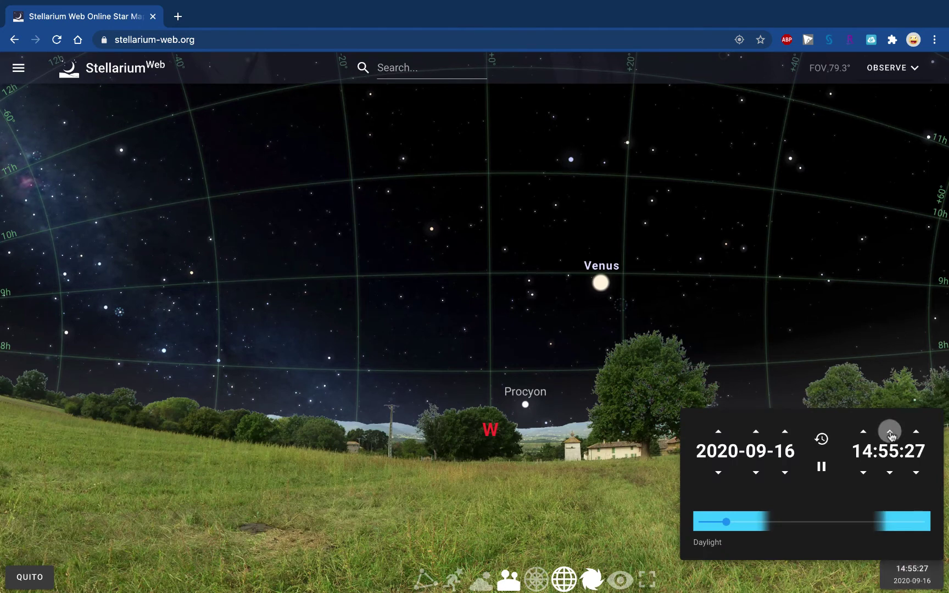
{"action": "left_click_drag", "start_coordinate": [890, 432], "coordinate": [890, 433]}
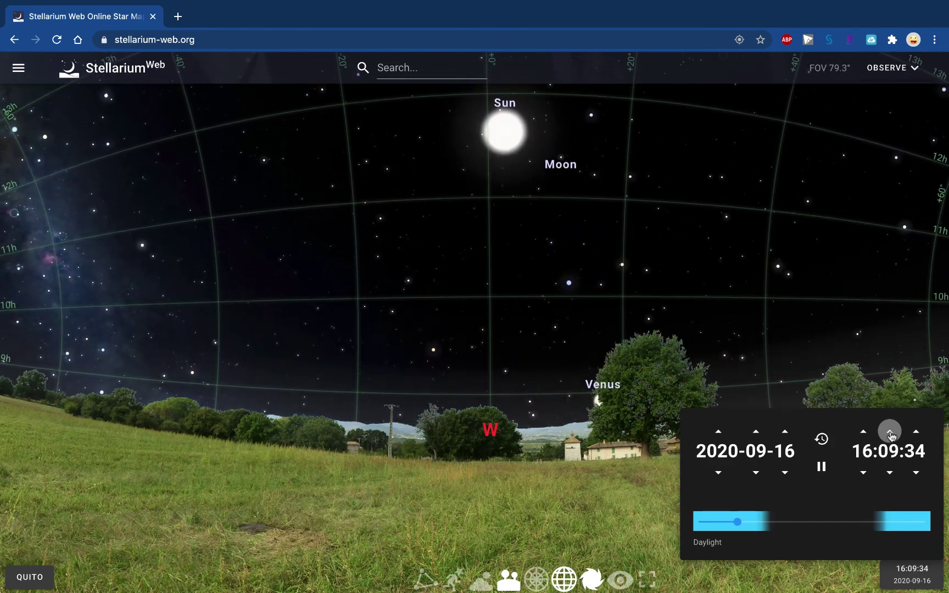
Step: Face north with Vega high in the northeast
{"action": "left_click_drag", "start_coordinate": [505, 480], "coordinate": [11, 451]}
{"action": "left_click", "coordinate": [503, 488]}
{"action": "mouse_move", "coordinate": [472, 475]}
{"action": "left_mouse_down"}
{"action": "mouse_move", "coordinate": [407, 461]}
{"action": "mouse_move", "coordinate": [311, 516]}
{"action": "mouse_move", "coordinate": [305, 544]}
{"action": "left_mouse_up"}
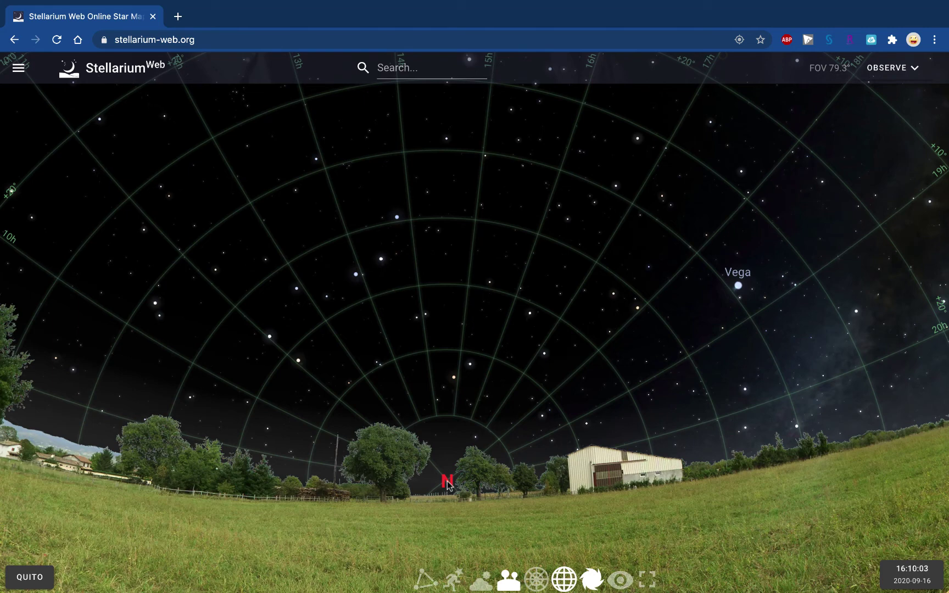
Step: Step the Quito time minute by minute through the evening into the night
{"action": "left_click", "coordinate": [909, 574]}
{"action": "left_click", "coordinate": [890, 433]}
{"action": "left_click", "coordinate": [890, 433]}
{"action": "left_click", "coordinate": [890, 433]}
{"action": "left_click", "coordinate": [889, 432]}
{"action": "left_click", "coordinate": [890, 432]}
{"action": "left_click", "coordinate": [890, 432]}
{"action": "left_click", "coordinate": [890, 433]}
{"action": "left_click", "coordinate": [890, 432]}
{"action": "left_click", "coordinate": [890, 432]}
{"action": "left_click", "coordinate": [889, 432]}
{"action": "left_click", "coordinate": [890, 432]}
{"action": "left_click", "coordinate": [890, 432]}
{"action": "left_click", "coordinate": [890, 432]}
{"action": "left_click", "coordinate": [889, 433]}
{"action": "left_click", "coordinate": [889, 433]}
{"action": "left_click", "coordinate": [890, 433]}
{"action": "left_click", "coordinate": [890, 432]}
{"action": "left_click", "coordinate": [890, 433]}
{"action": "left_click", "coordinate": [890, 432]}
{"action": "left_click", "coordinate": [890, 432]}
{"action": "left_click", "coordinate": [889, 433]}
{"action": "left_click", "coordinate": [890, 432]}
{"action": "left_click", "coordinate": [889, 432]}
{"action": "left_click", "coordinate": [891, 432]}
{"action": "left_click", "coordinate": [890, 432]}
{"action": "left_click", "coordinate": [890, 433]}
{"action": "left_click", "coordinate": [890, 433]}
{"action": "left_click", "coordinate": [889, 432]}
{"action": "left_click", "coordinate": [889, 432]}
{"action": "left_click", "coordinate": [889, 433]}
{"action": "left_click", "coordinate": [889, 432]}
{"action": "left_click", "coordinate": [889, 432]}
{"action": "left_click", "coordinate": [890, 433]}
{"action": "left_click", "coordinate": [890, 432]}
{"action": "left_click", "coordinate": [890, 432]}
{"action": "left_click", "coordinate": [889, 432]}
{"action": "left_click", "coordinate": [890, 432]}
{"action": "left_click", "coordinate": [890, 432]}
{"action": "left_click", "coordinate": [889, 432]}
{"action": "left_click", "coordinate": [889, 432]}
{"action": "left_click", "coordinate": [890, 432]}
{"action": "left_click", "coordinate": [890, 432]}
{"action": "left_click", "coordinate": [890, 433]}
{"action": "left_click", "coordinate": [890, 432]}
{"action": "left_click", "coordinate": [890, 433]}
{"action": "left_click", "coordinate": [889, 432]}
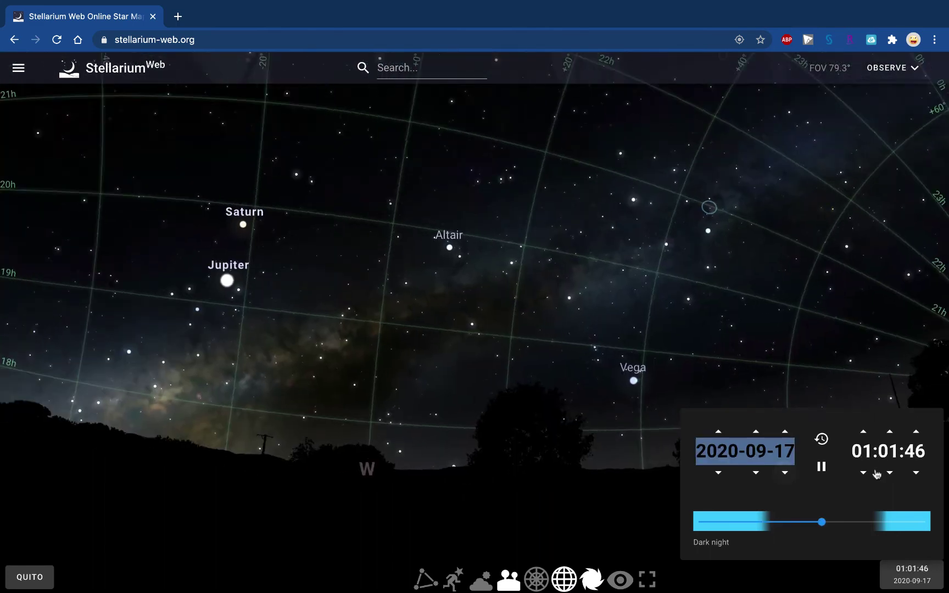
Step: Face south toward the SMC and LMC and advance the time to 05:32 on 2020-09-17
{"action": "left_click", "coordinate": [263, 465]}
{"action": "left_click_drag", "start_coordinate": [262, 466], "coordinate": [948, 372]}
{"action": "left_click_drag", "start_coordinate": [487, 452], "coordinate": [548, 534]}
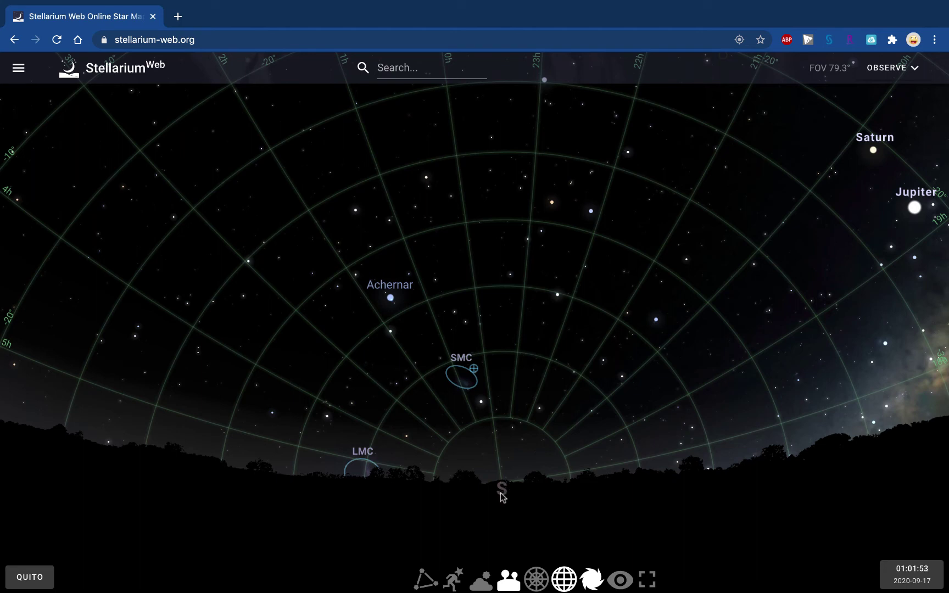
{"action": "left_click", "coordinate": [911, 575]}
{"action": "left_click", "coordinate": [889, 431]}
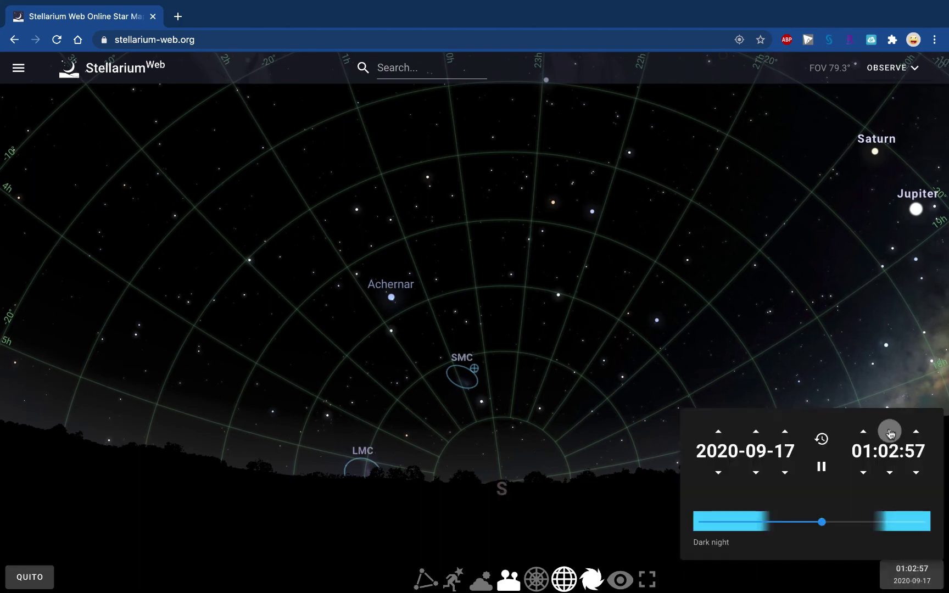
{"action": "left_click_drag", "start_coordinate": [890, 431], "coordinate": [887, 432]}
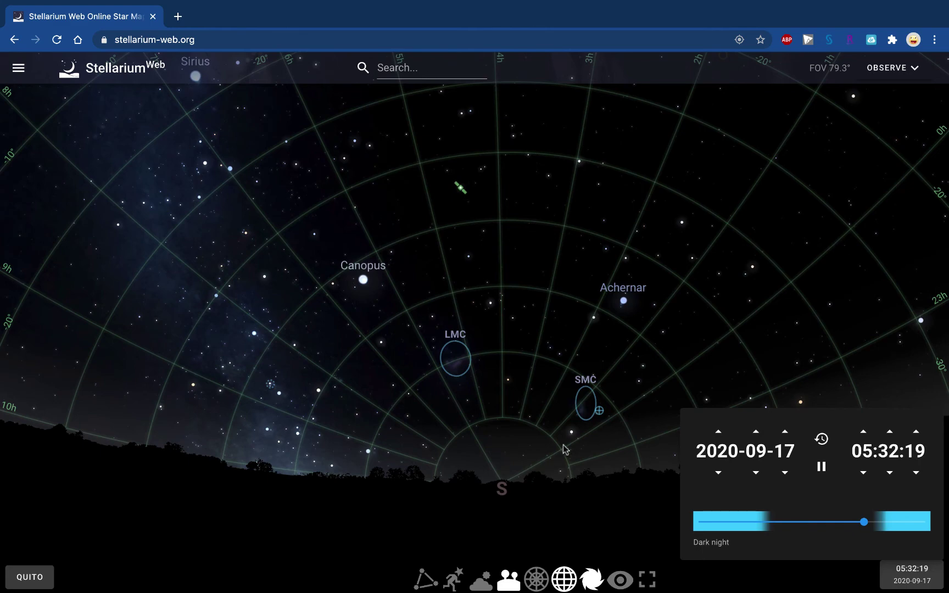